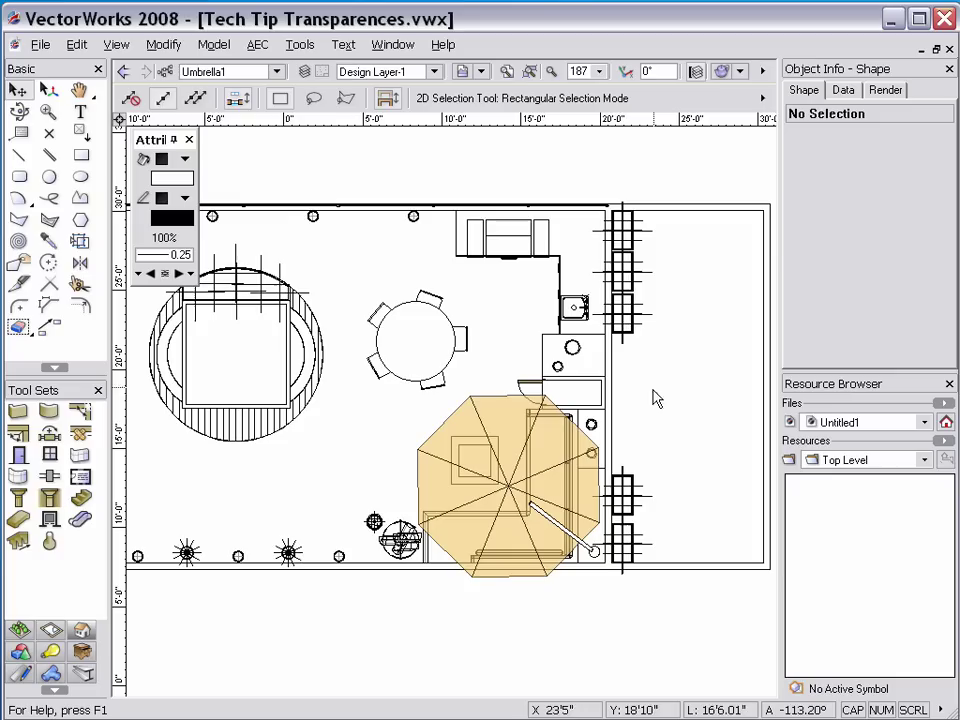
- Select the umbrella symbol and render the saved Umbrella Perspective view in Final Quality RenderWorks
{"action": "left_click", "coordinate": [596, 473]}
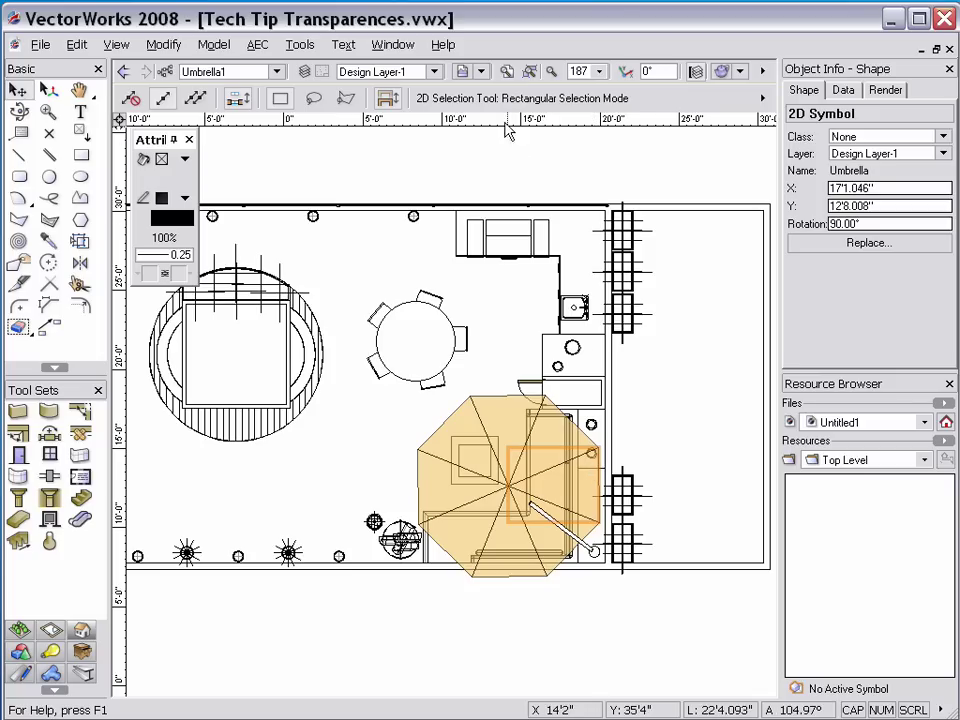
{"action": "left_click", "coordinate": [480, 72]}
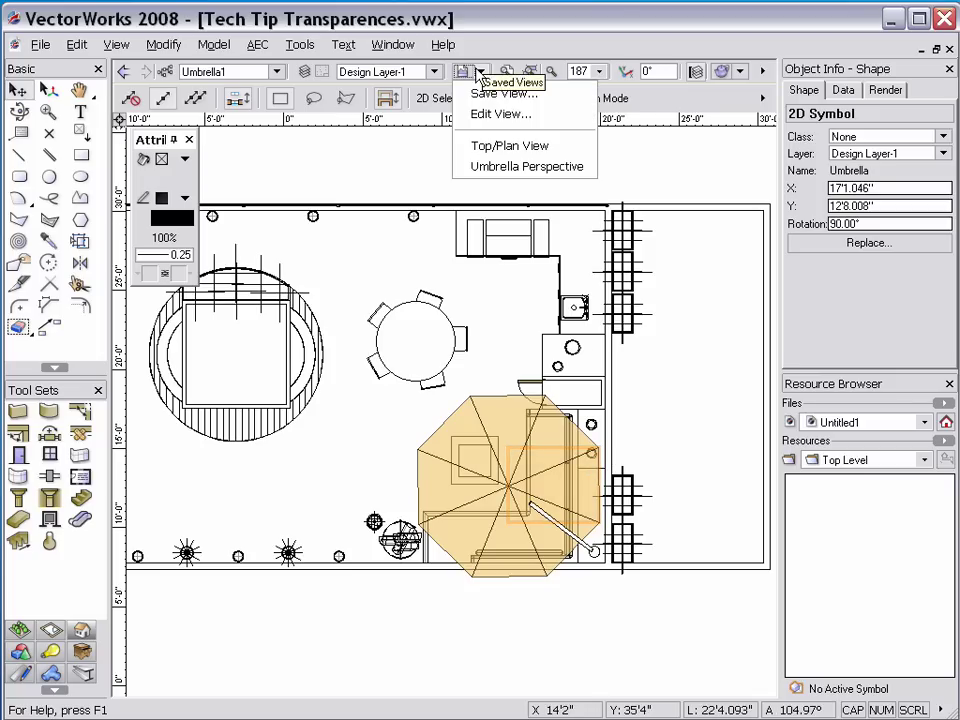
{"action": "left_click", "coordinate": [478, 168]}
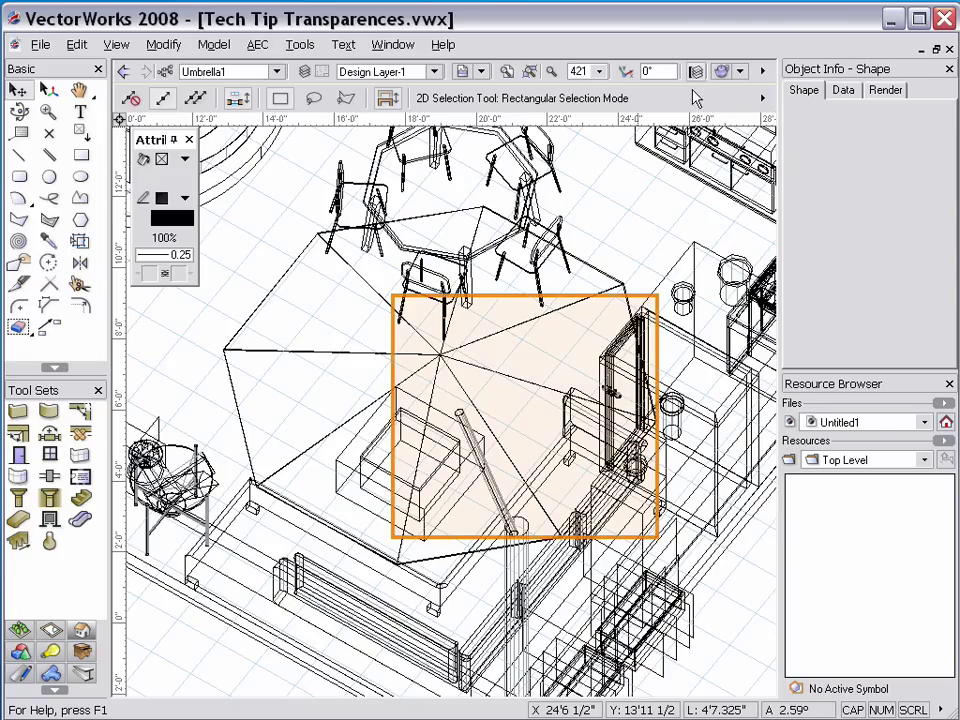
{"action": "left_click", "coordinate": [740, 72]}
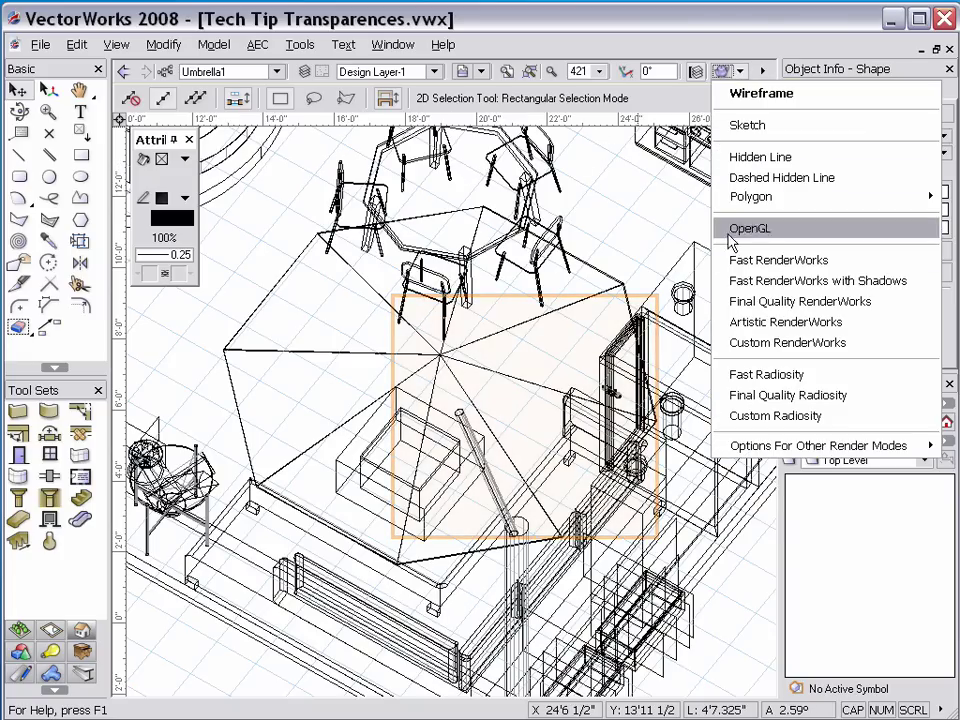
{"action": "left_click", "coordinate": [724, 302]}
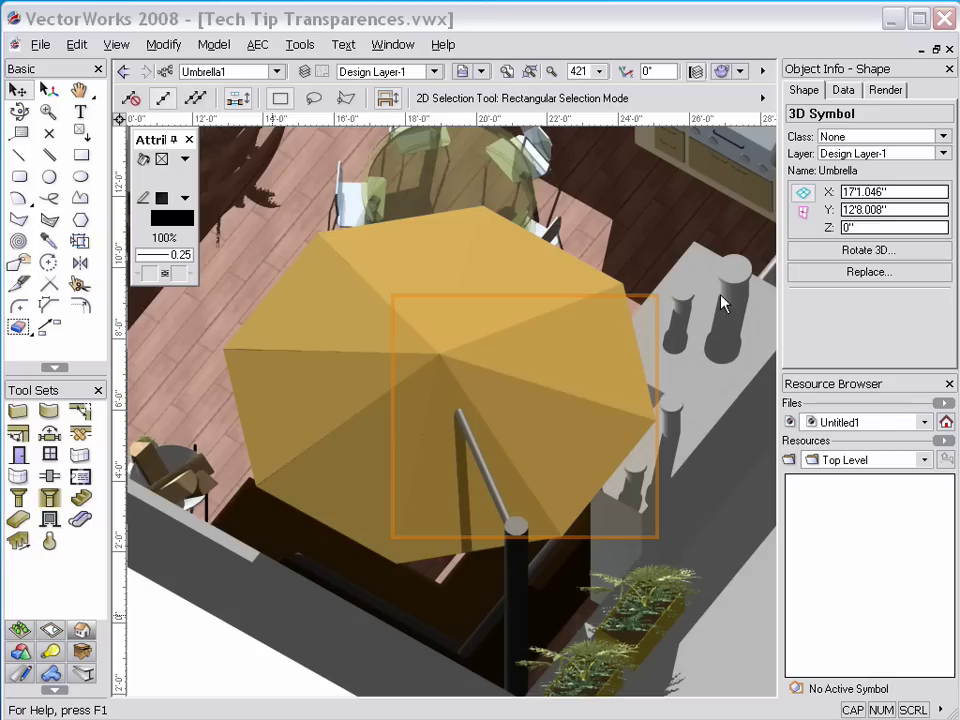
- Restore the saved Top/Plan View, then open the umbrella symbol's 3D component for editing with its triangular extrude selected
{"action": "left_click", "coordinate": [481, 71]}
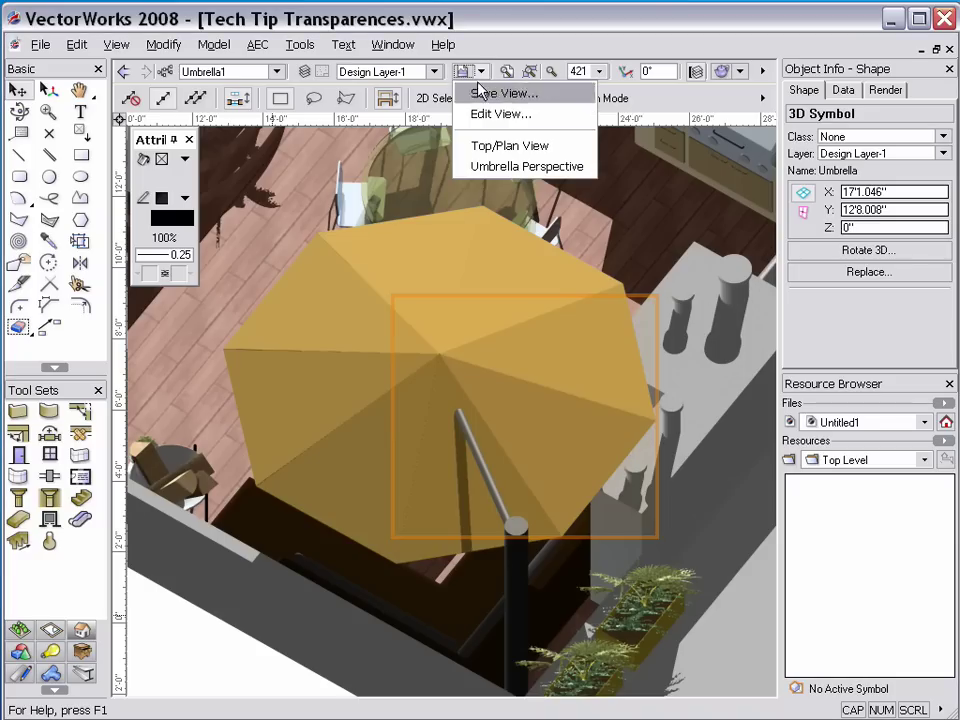
{"action": "left_click", "coordinate": [481, 146]}
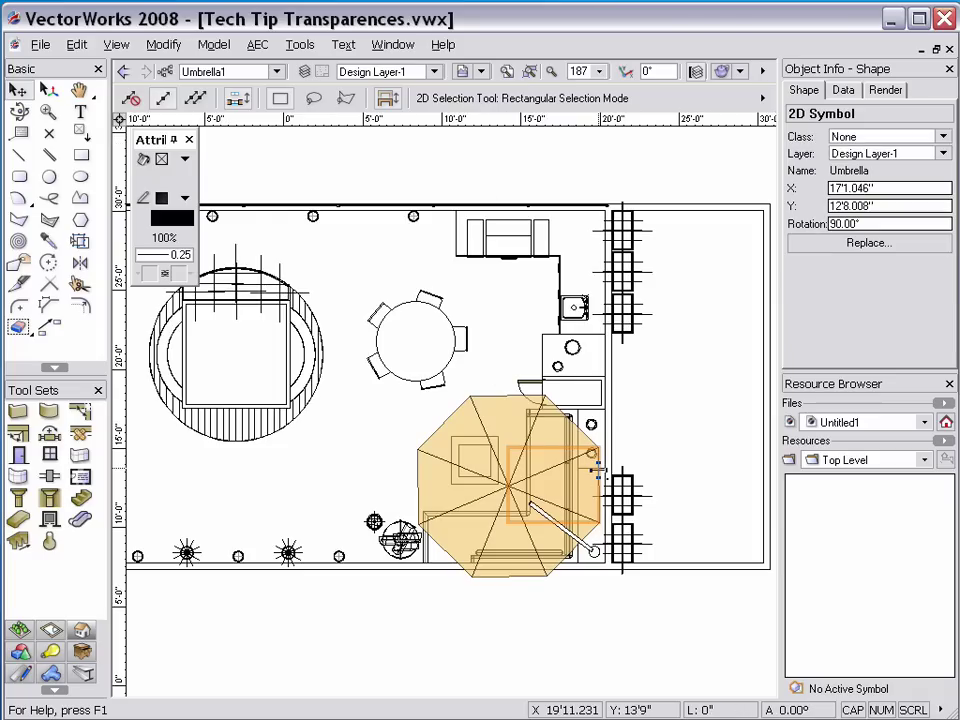
{"action": "double_click", "coordinate": [596, 472]}
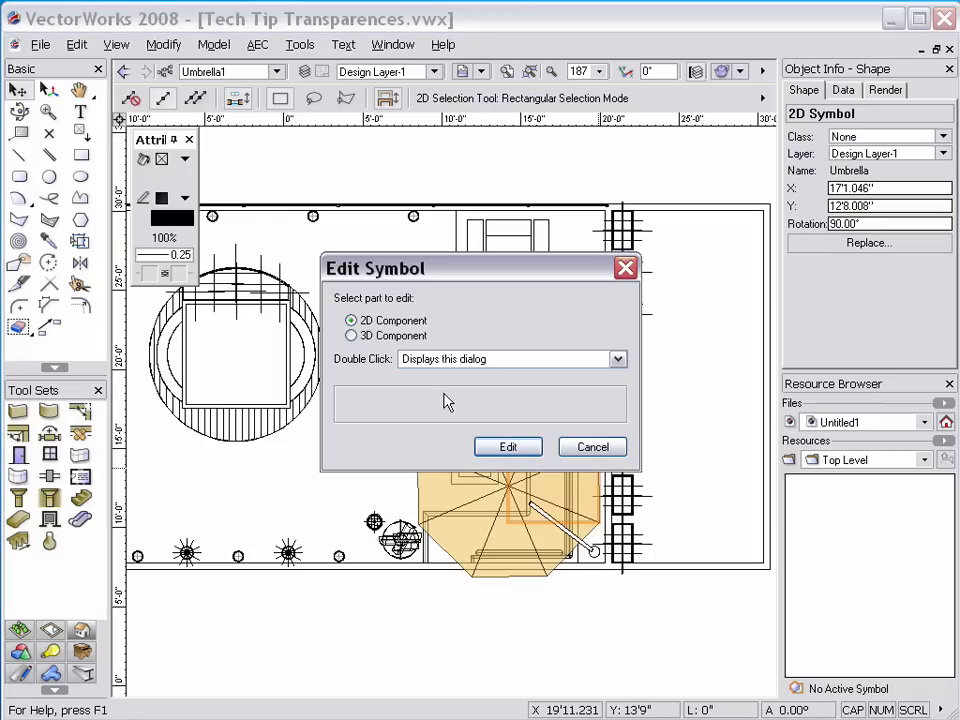
{"action": "left_click", "coordinate": [367, 340]}
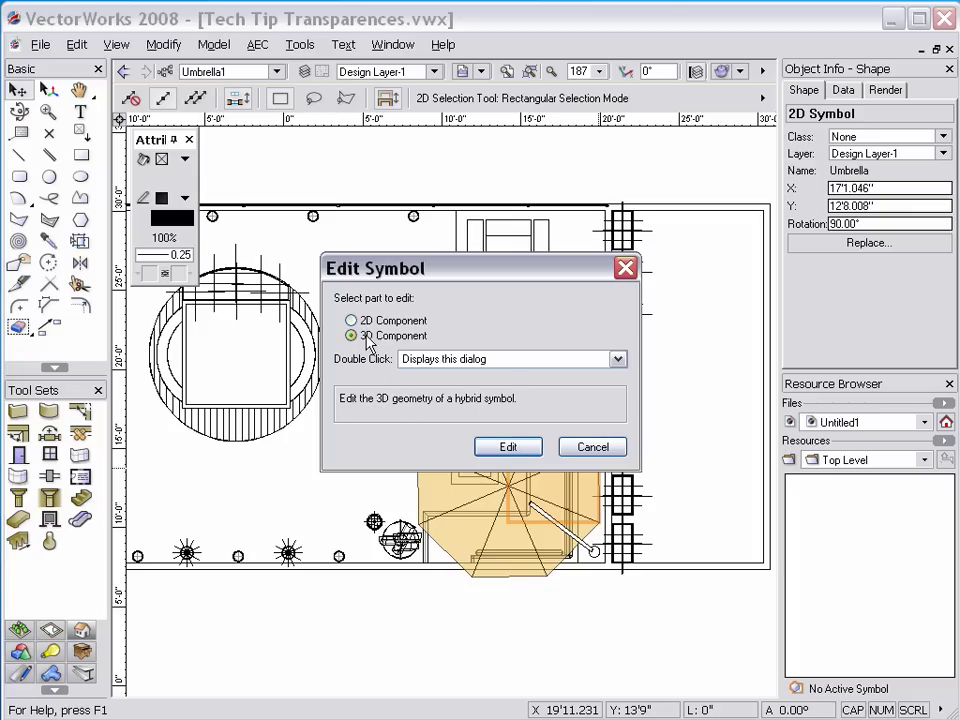
{"action": "left_click", "coordinate": [508, 447]}
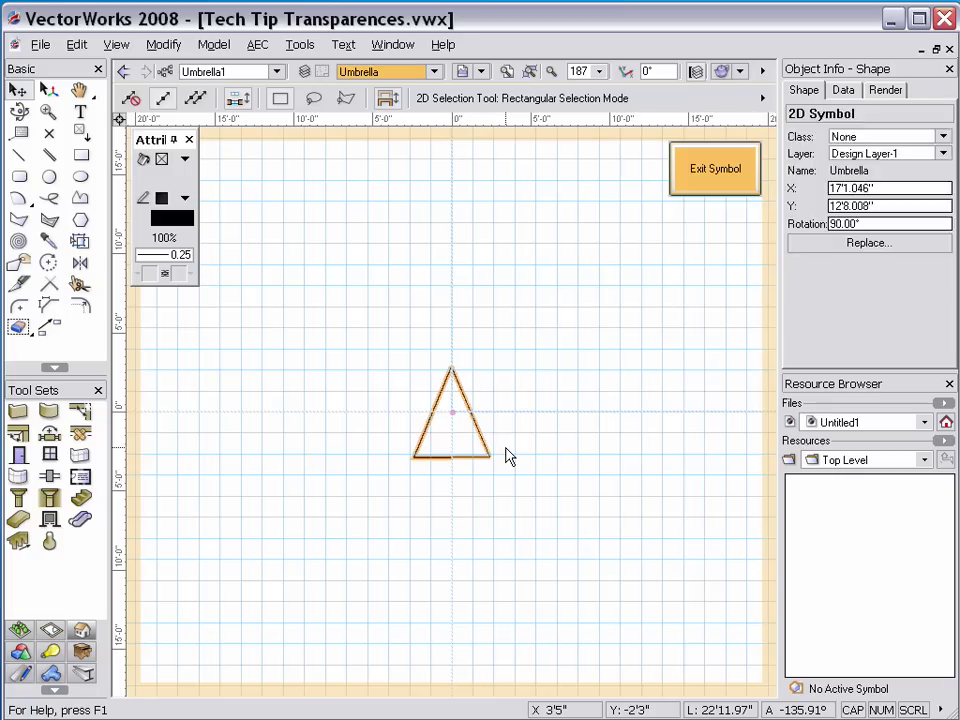
{"action": "left_click", "coordinate": [515, 436]}
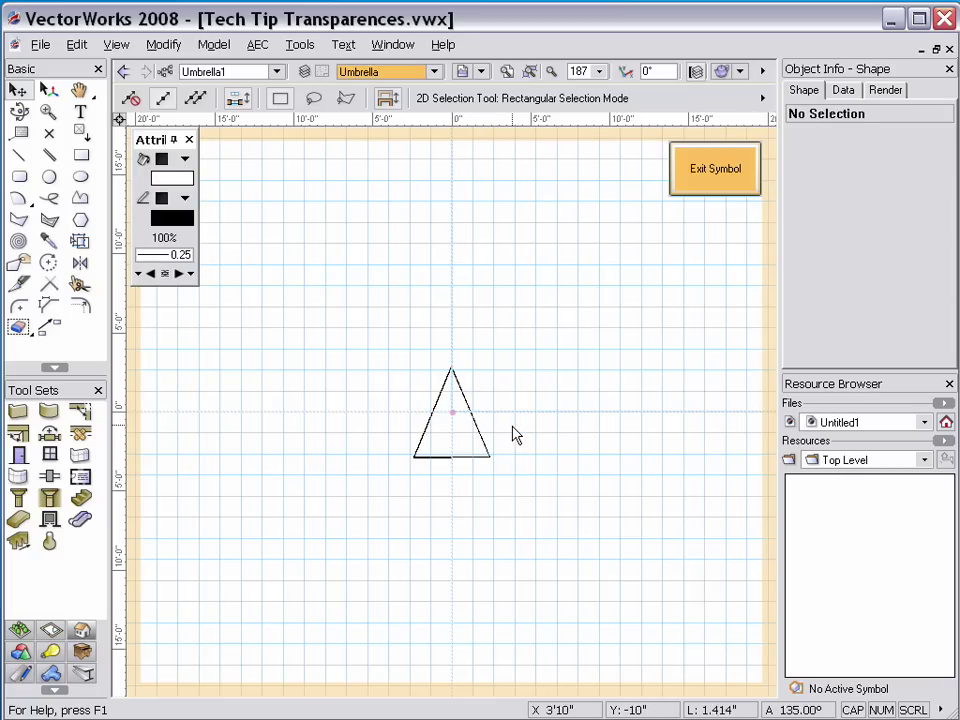
{"action": "left_click", "coordinate": [477, 431]}
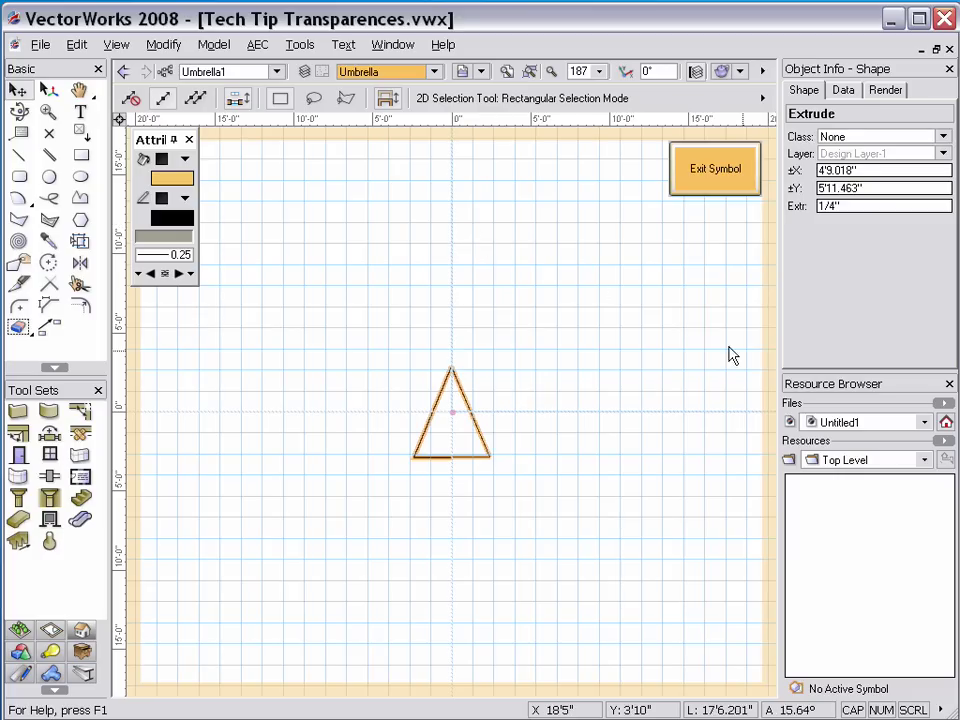
- Create a new RenderWorks texture resource named Umbrella Texture
{"action": "left_click", "coordinate": [944, 441]}
{"action": "mouse_move", "coordinate": [942, 447]}
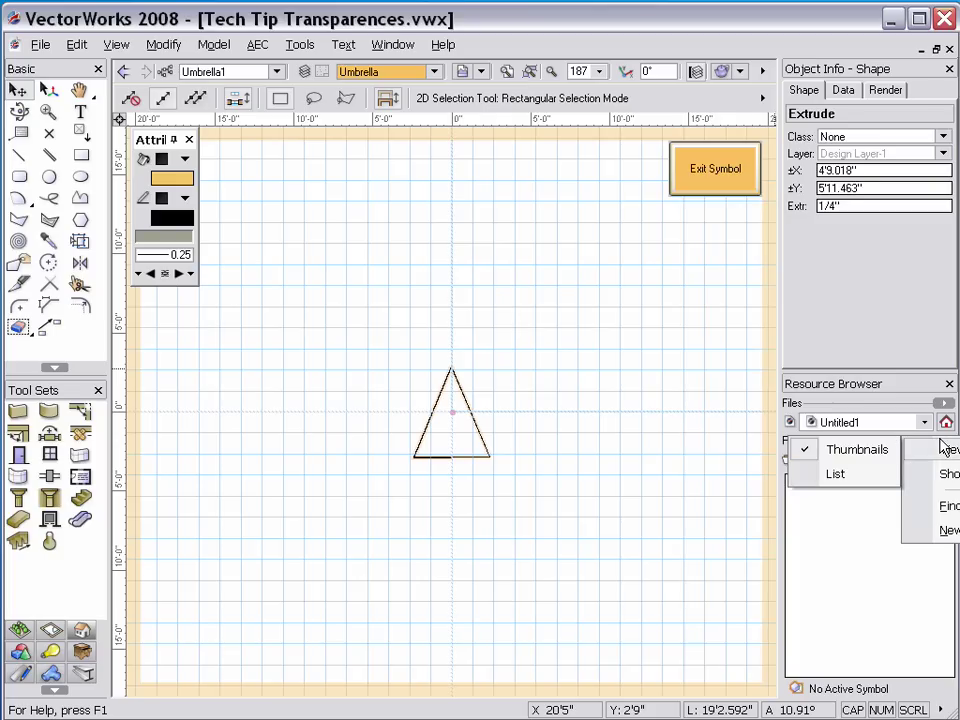
{"action": "mouse_move", "coordinate": [934, 535]}
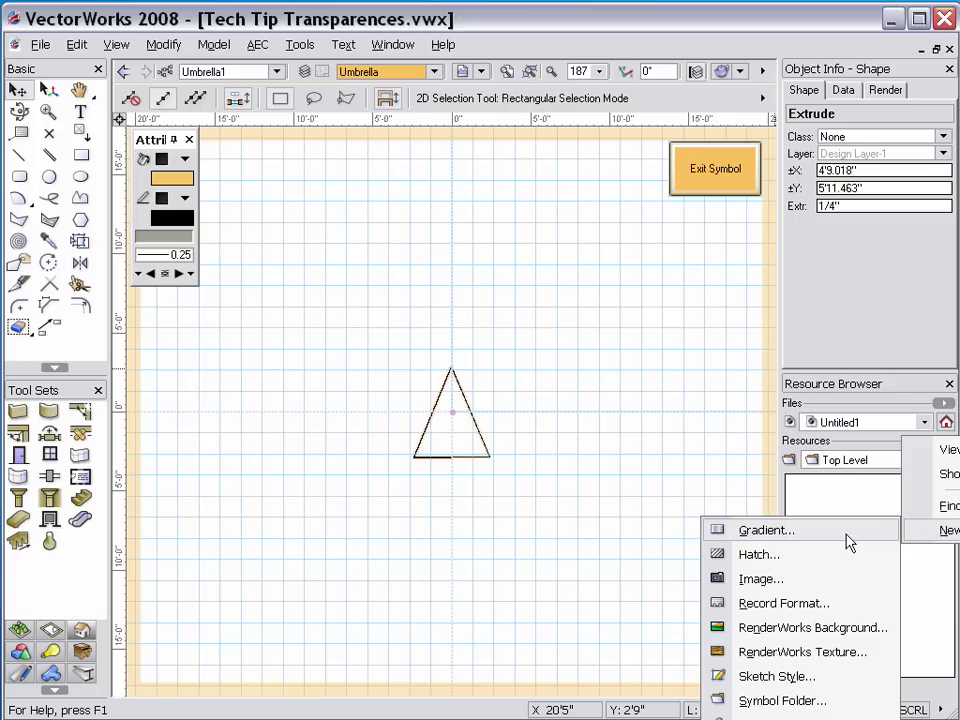
{"action": "left_click", "coordinate": [866, 655]}
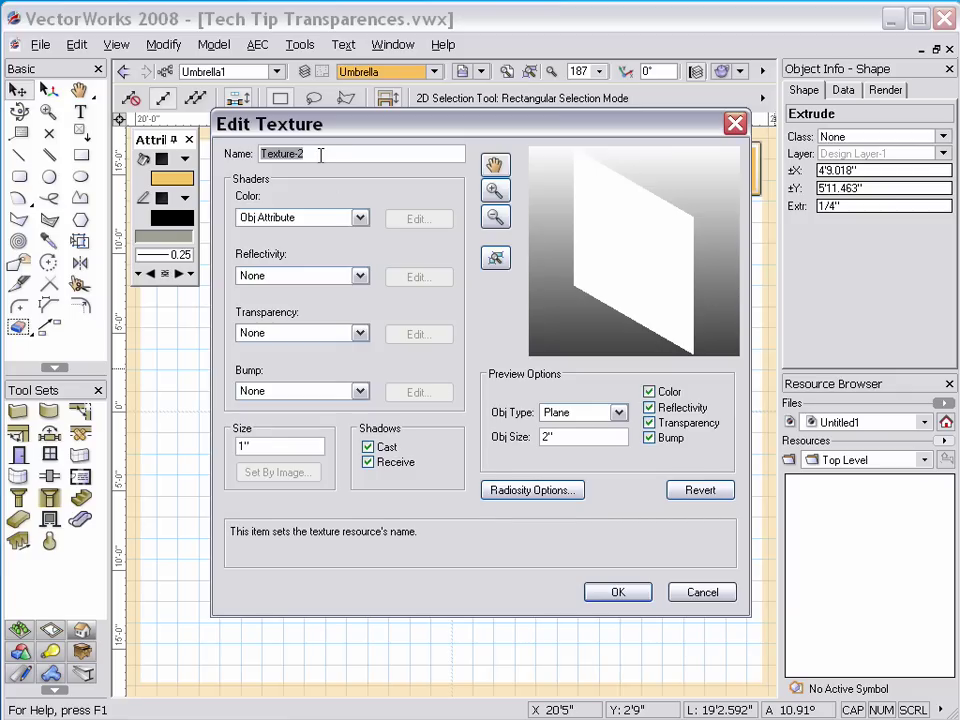
{"action": "type", "text": "Umbrella Texture"}
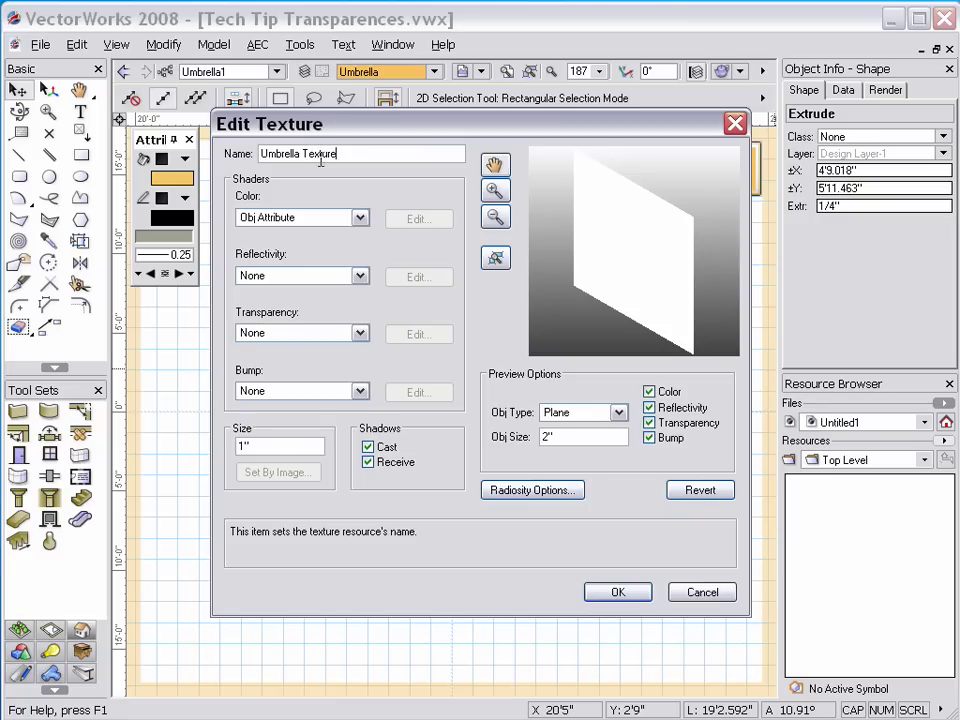
- Set the texture's color shader to Plain Color and bring up the Active Document colors for it
{"action": "left_click", "coordinate": [360, 219]}
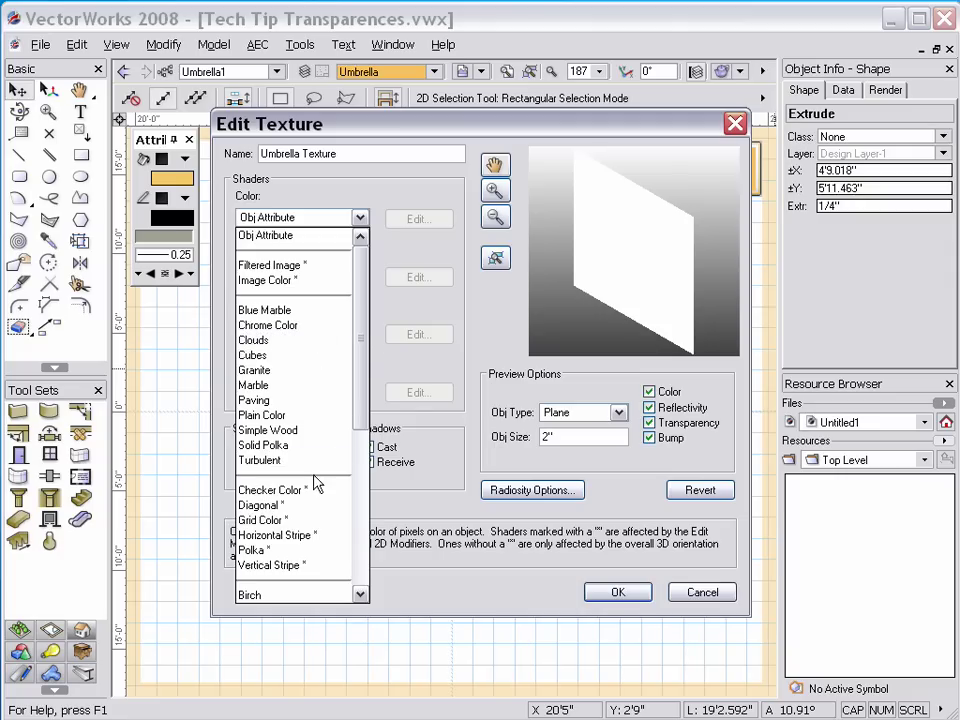
{"action": "left_click", "coordinate": [316, 418]}
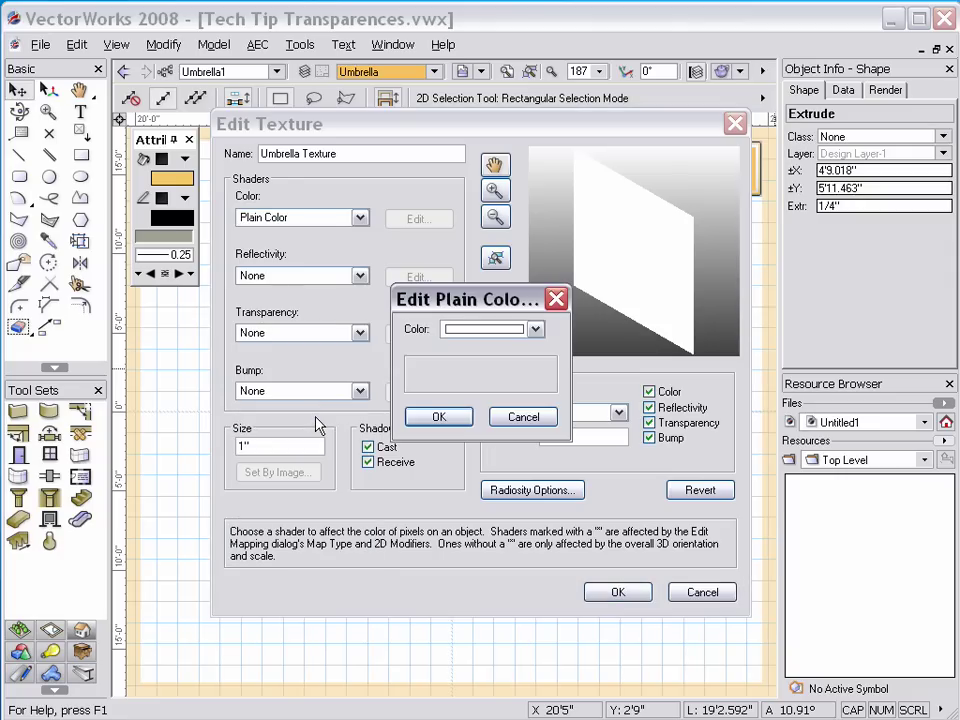
{"action": "left_click", "coordinate": [484, 329]}
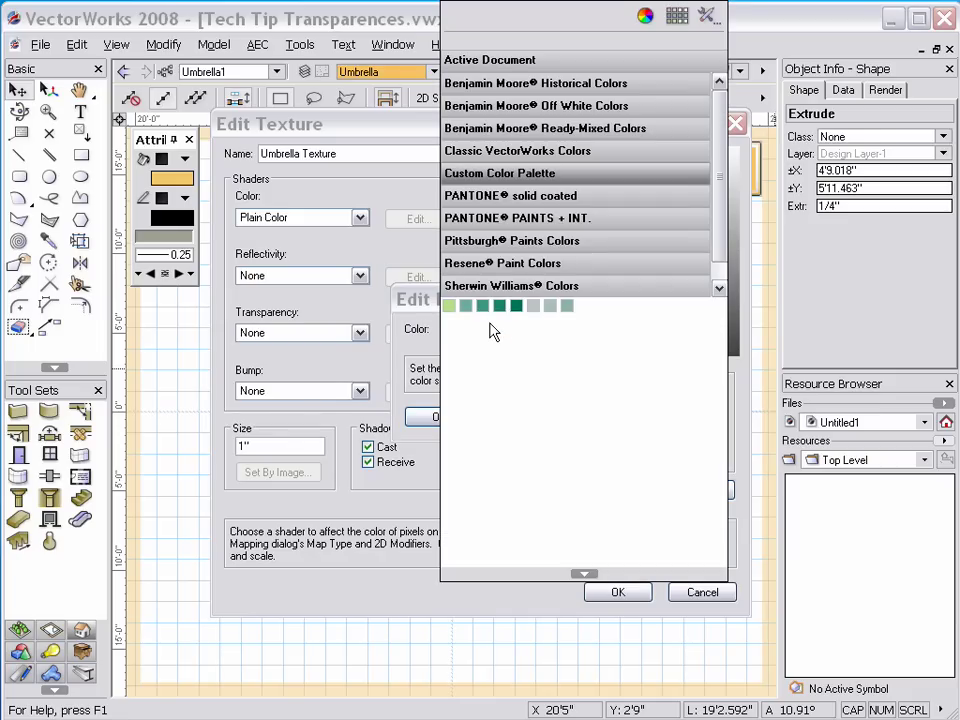
{"action": "left_click", "coordinate": [516, 61]}
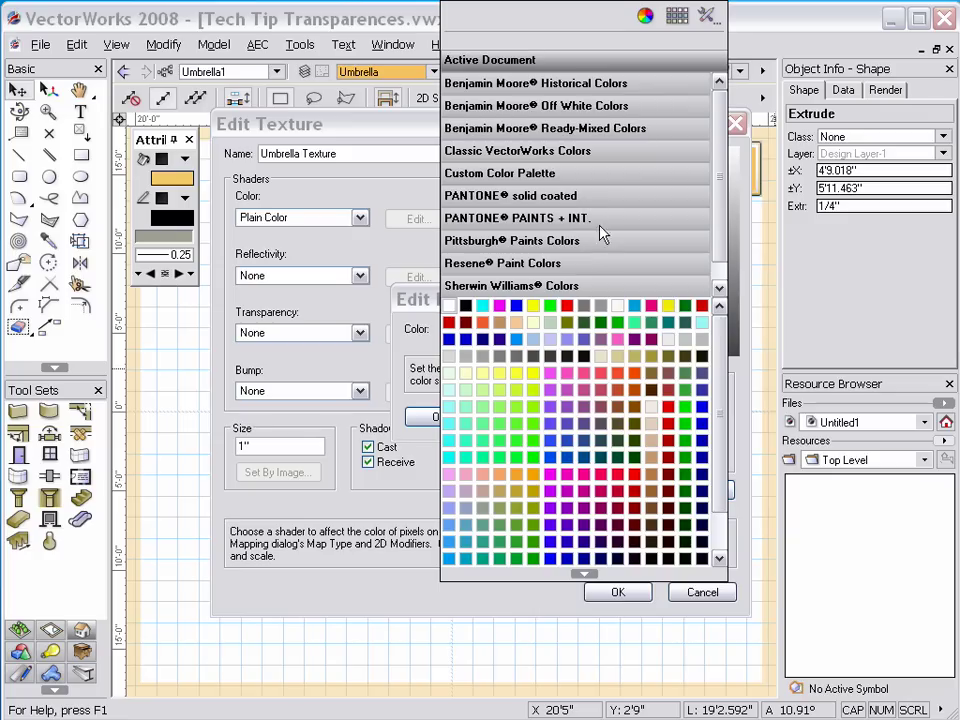
{"action": "scroll", "coordinate": [719, 358], "scroll_direction": "down", "scroll_amount": 2}
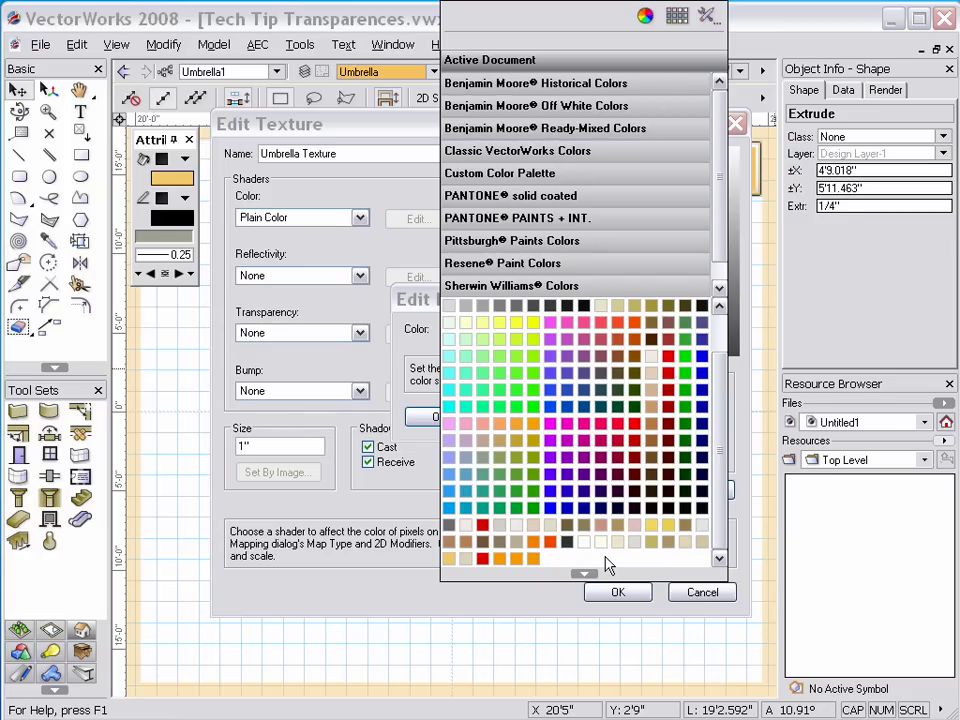
- Purge the unused colors from the active document's color palette
{"action": "left_click", "coordinate": [708, 17]}
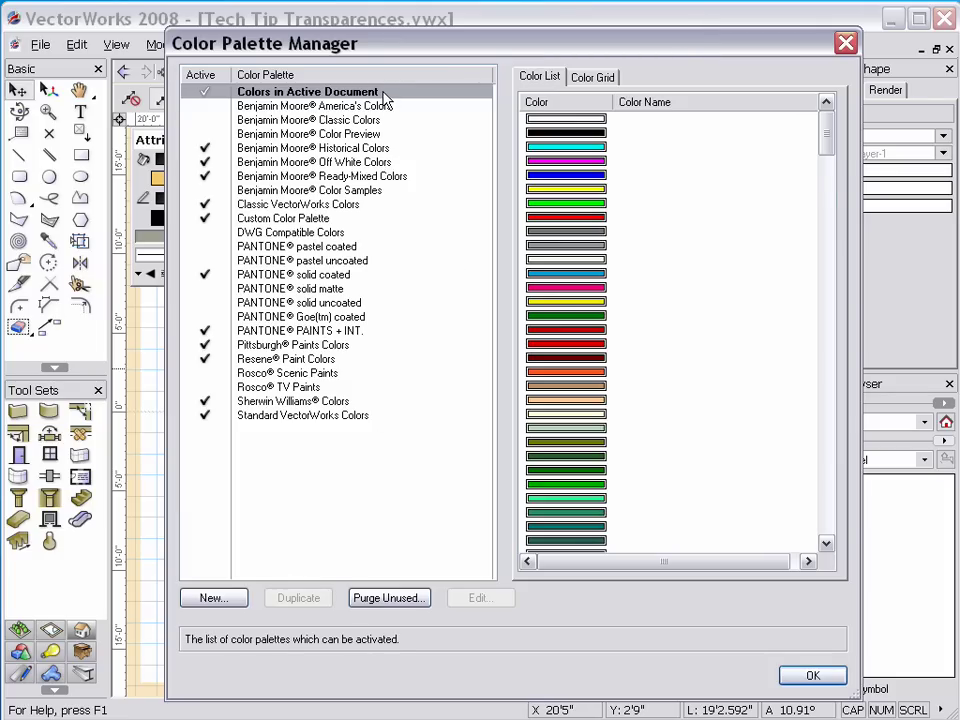
{"action": "left_click", "coordinate": [385, 598]}
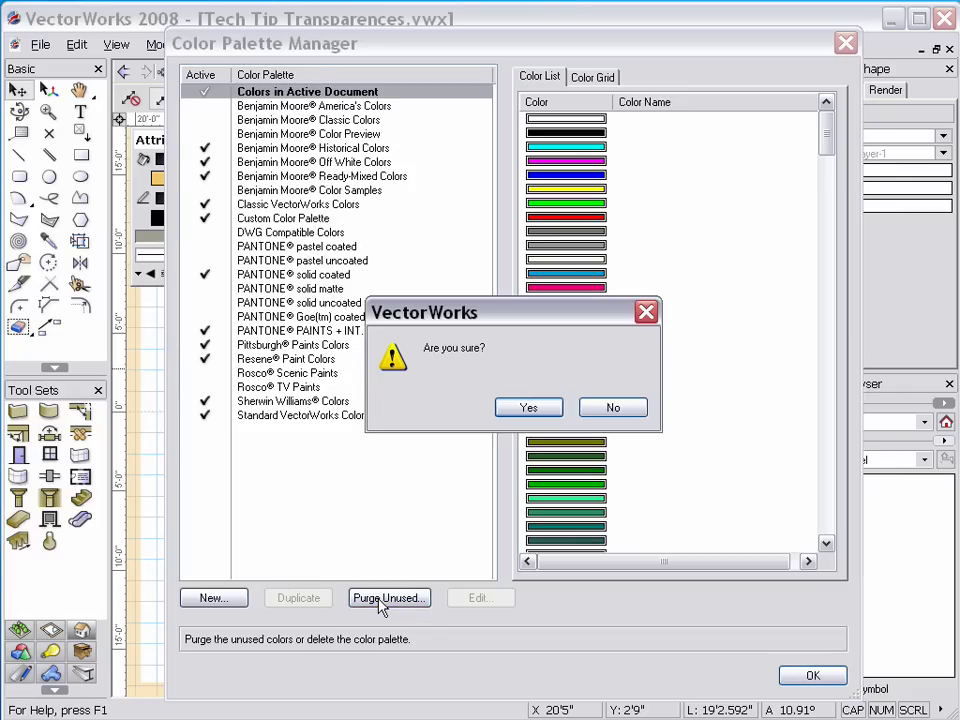
{"action": "left_click", "coordinate": [527, 409]}
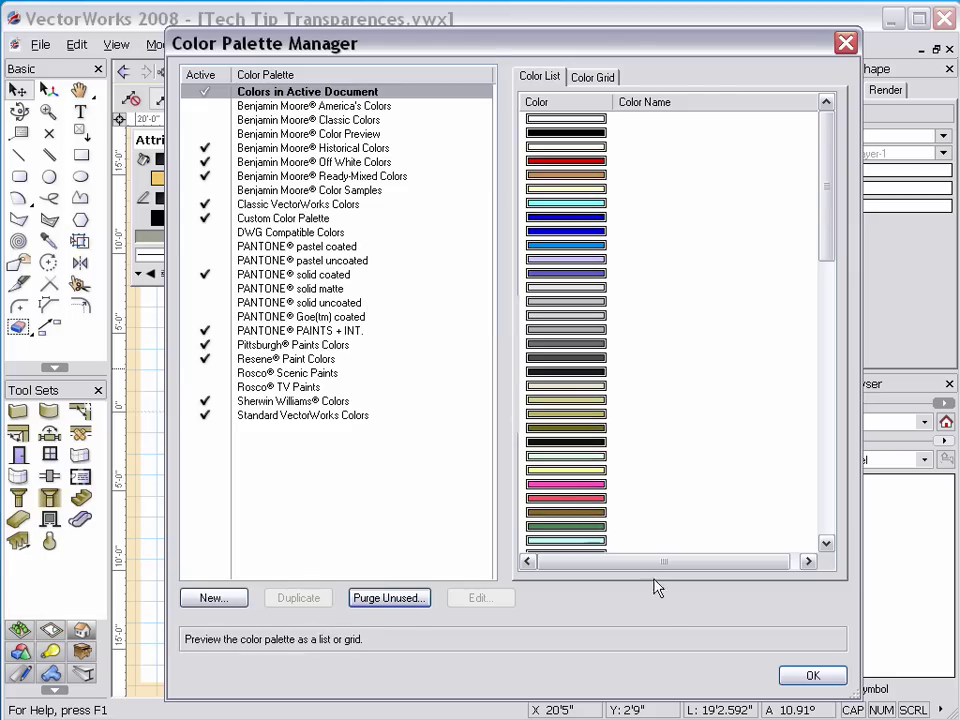
{"action": "left_click", "coordinate": [813, 676]}
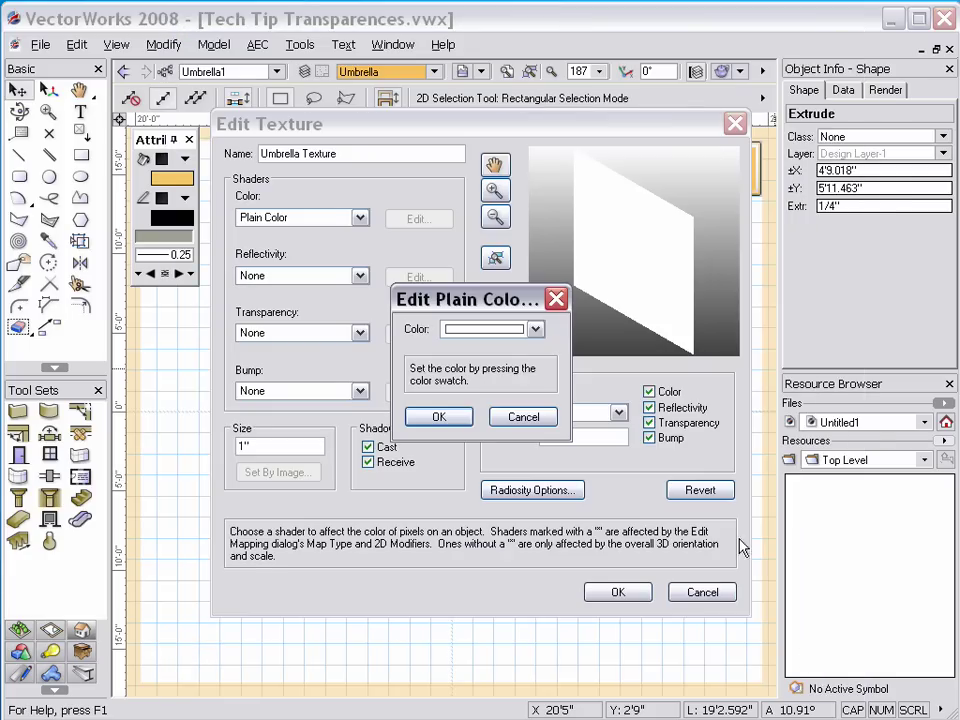
- Set the texture's plain color to the light orange swatch from the Active Document colors
{"action": "left_click", "coordinate": [491, 333]}
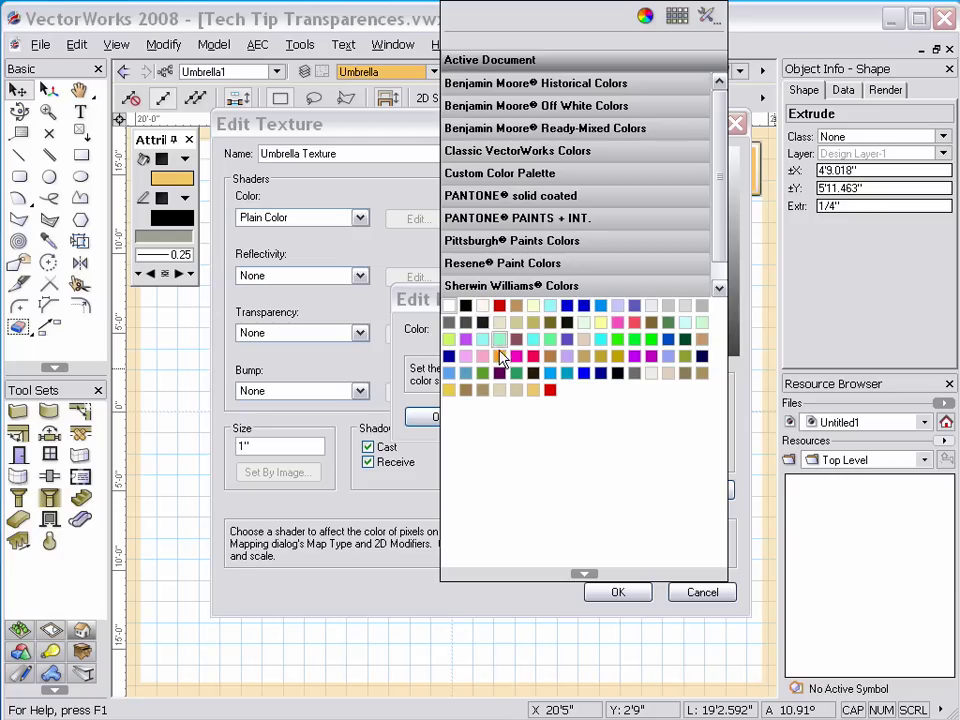
{"action": "left_click", "coordinate": [533, 390]}
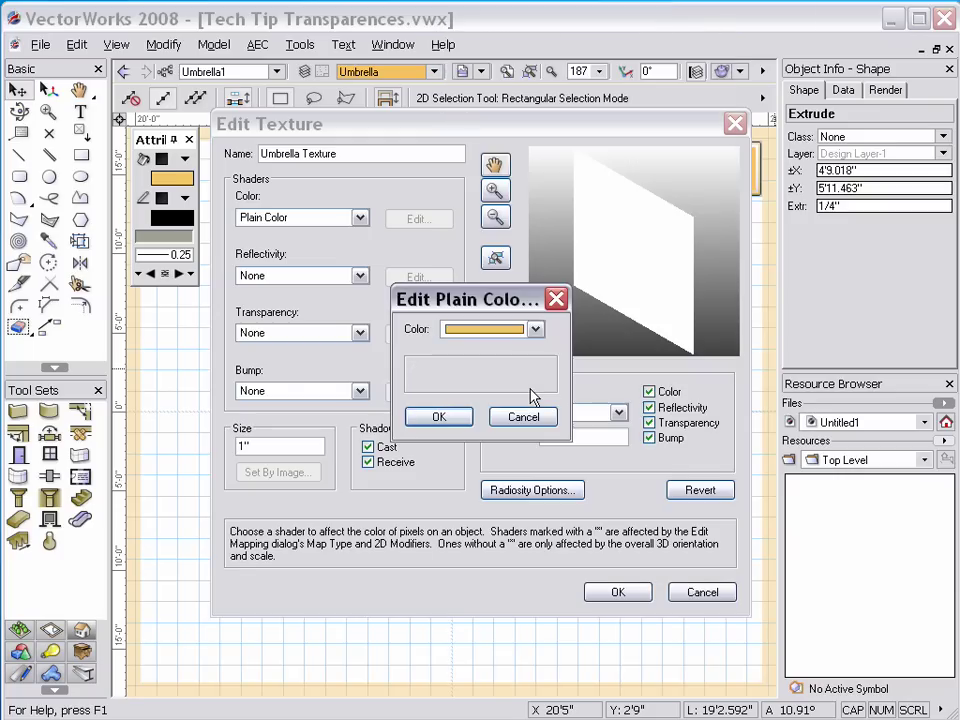
{"action": "left_click", "coordinate": [431, 421]}
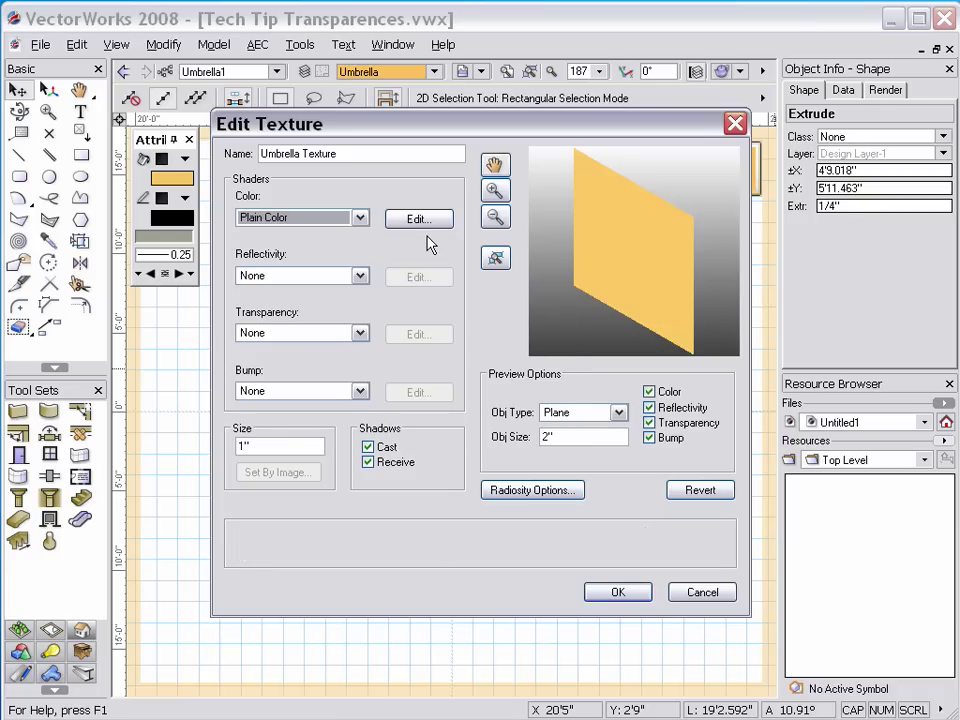
- Apply the Plain Transparency shader to the texture and give it a transparency slightly below the middle of the range
{"action": "left_click", "coordinate": [360, 334]}
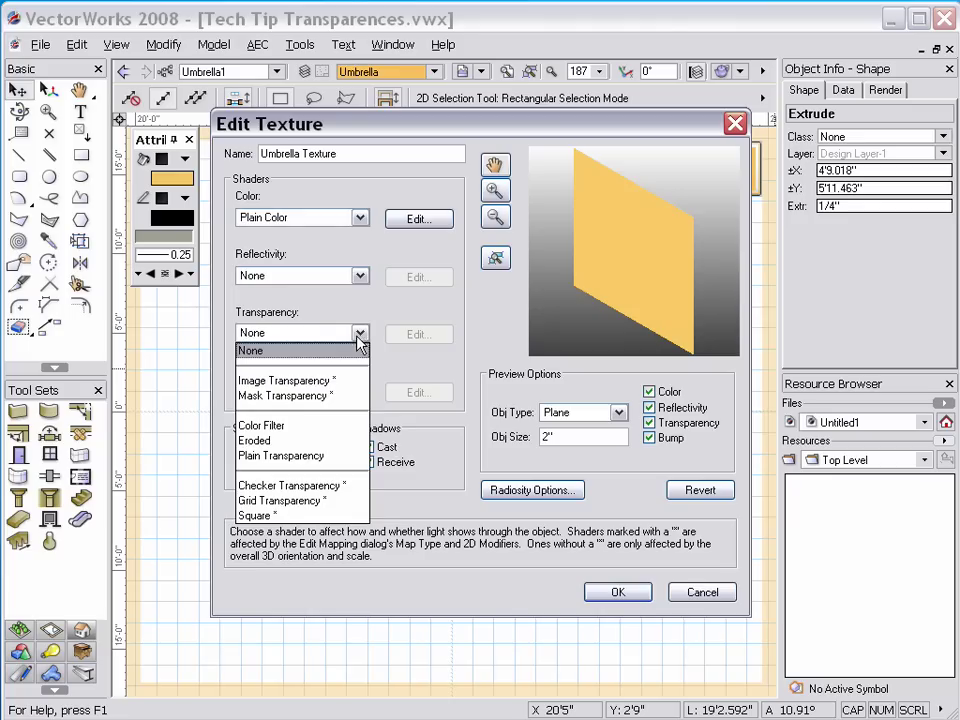
{"action": "left_click", "coordinate": [329, 457]}
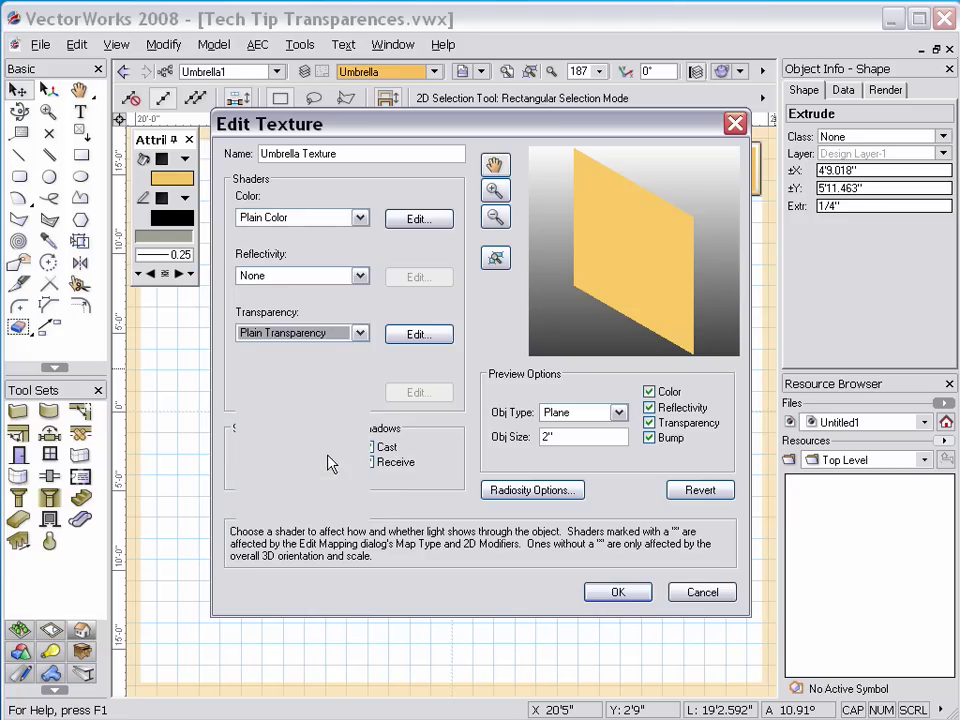
{"action": "left_click", "coordinate": [416, 335]}
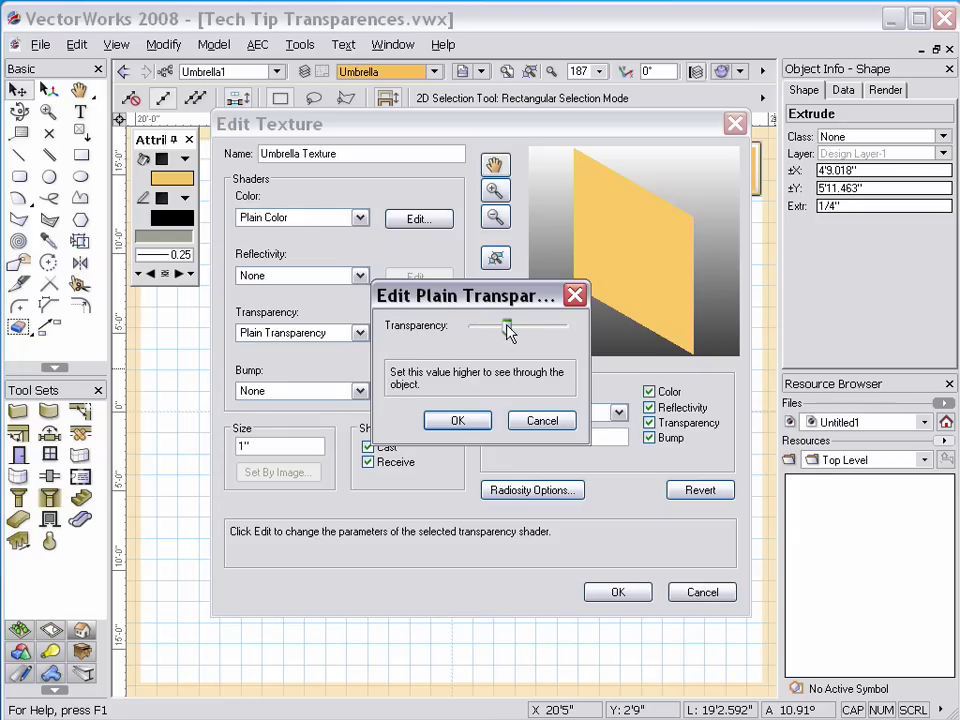
{"action": "left_click_drag", "start_coordinate": [508, 333], "coordinate": [518, 333]}
{"action": "left_click", "coordinate": [455, 424]}
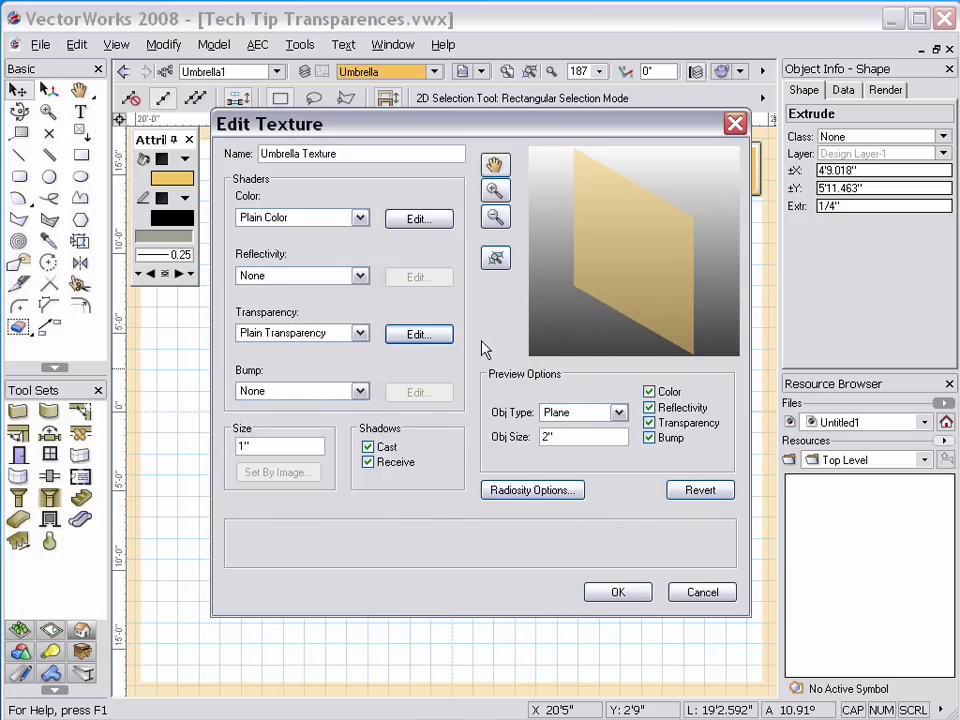
- Raise the texture's plain transparency to about the middle of the range and save the texture
{"action": "left_click", "coordinate": [441, 334]}
{"action": "left_click_drag", "start_coordinate": [511, 331], "coordinate": [518, 331]}
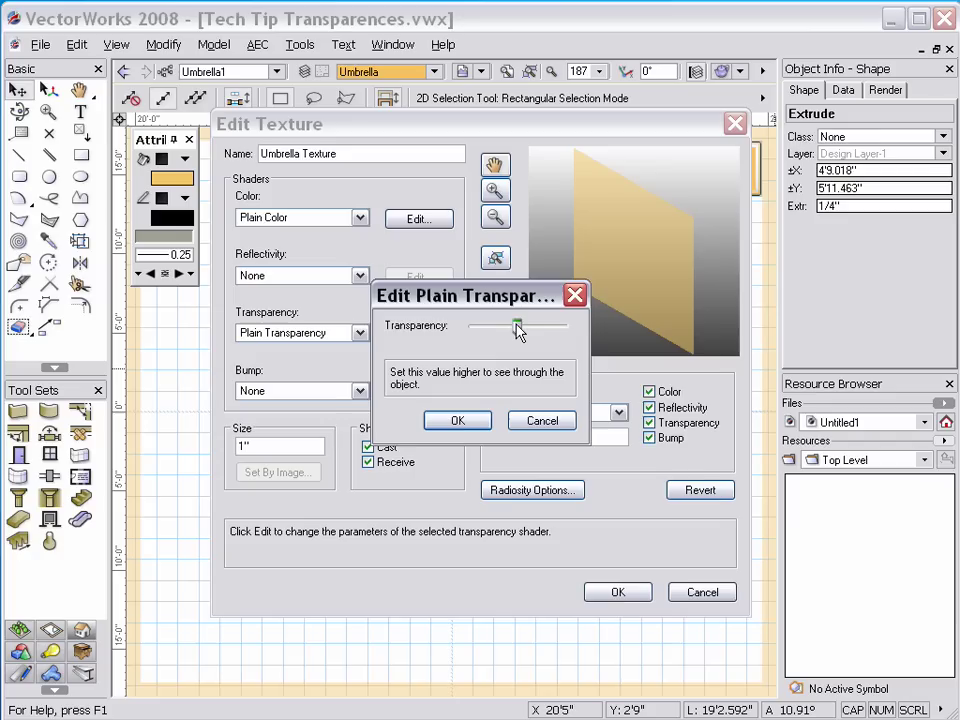
{"action": "left_click", "coordinate": [458, 421]}
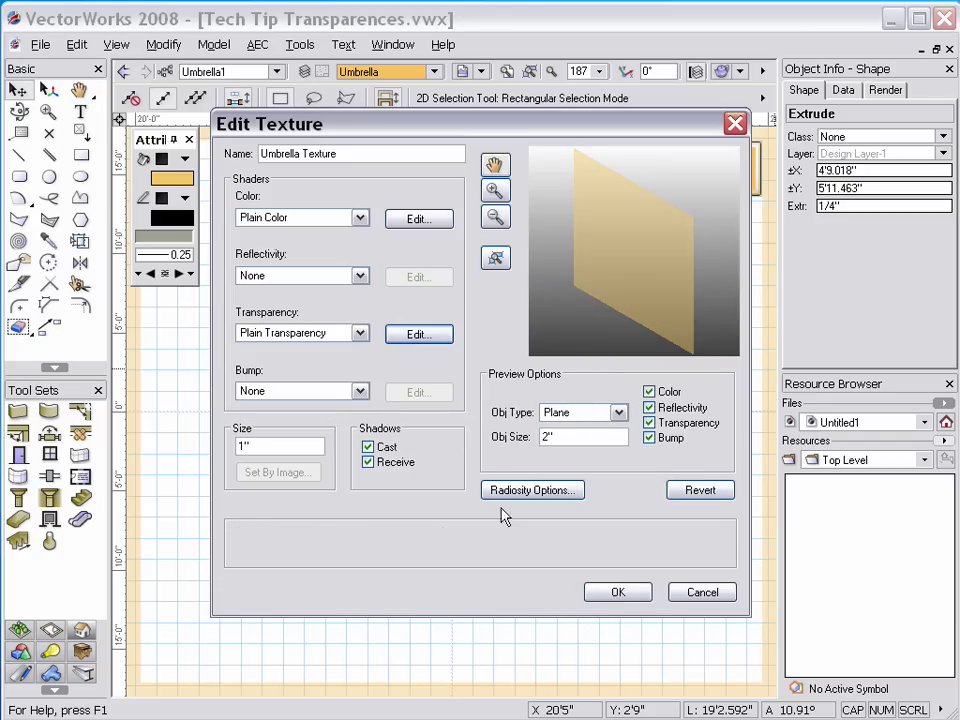
{"action": "left_click", "coordinate": [614, 594]}
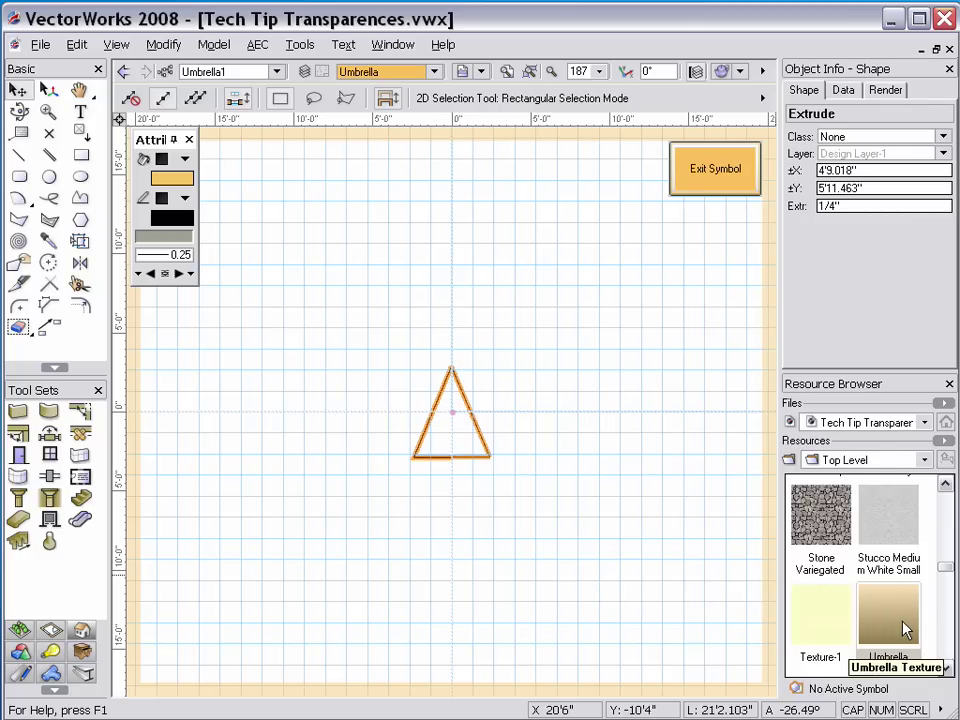
- Apply Umbrella Texture to the extruded triangular panel of the umbrella symbol and exit symbol editing
{"action": "left_click_drag", "start_coordinate": [893, 622], "coordinate": [486, 456]}
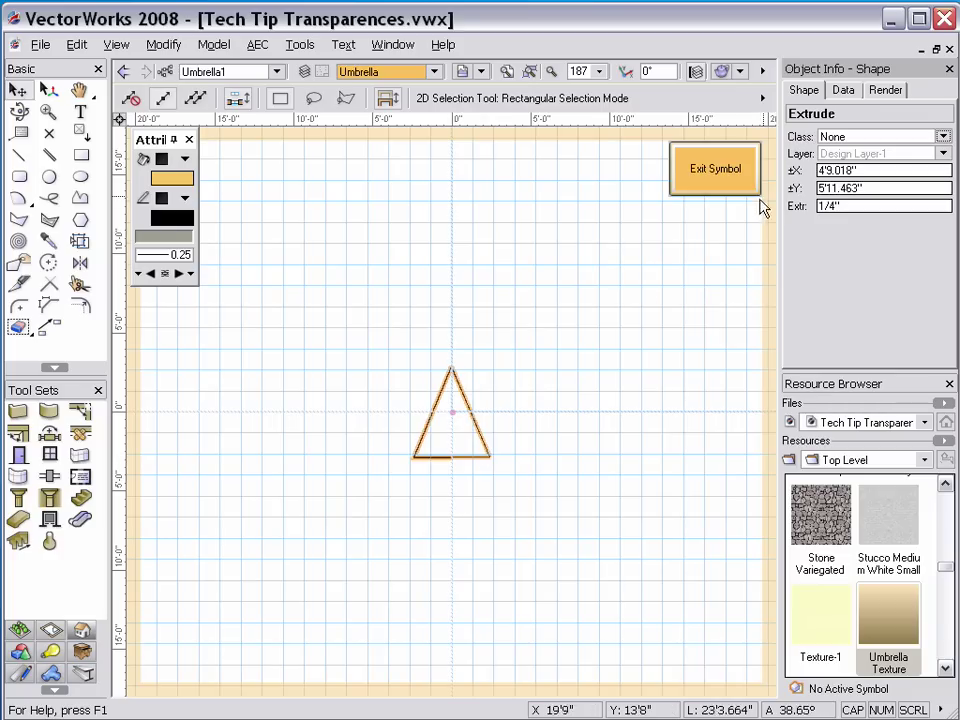
{"action": "left_click", "coordinate": [886, 91]}
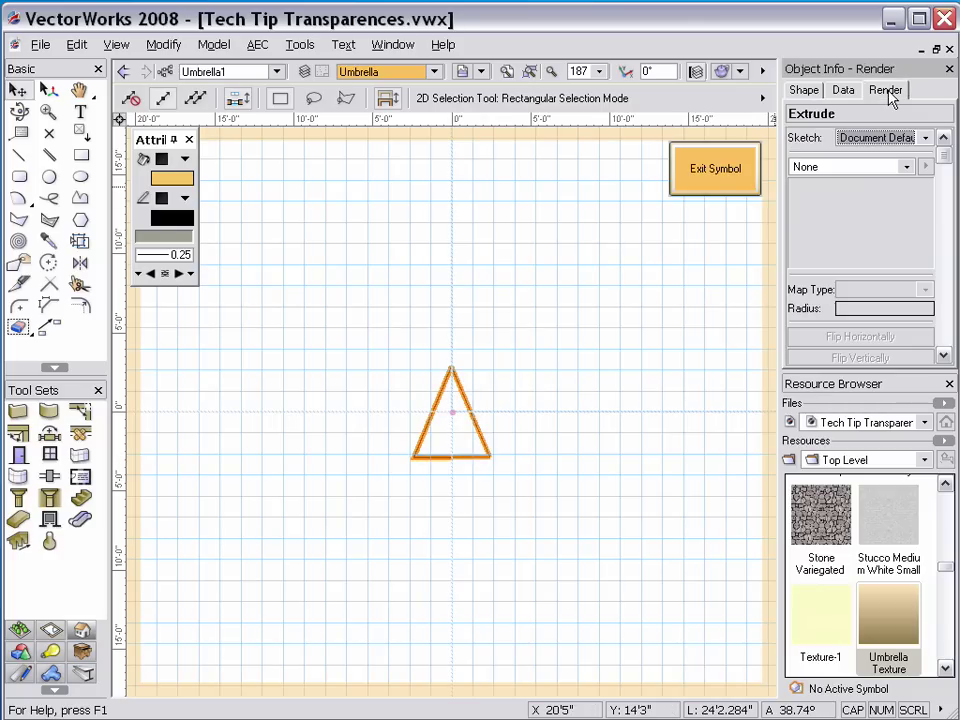
{"action": "left_click", "coordinate": [906, 168]}
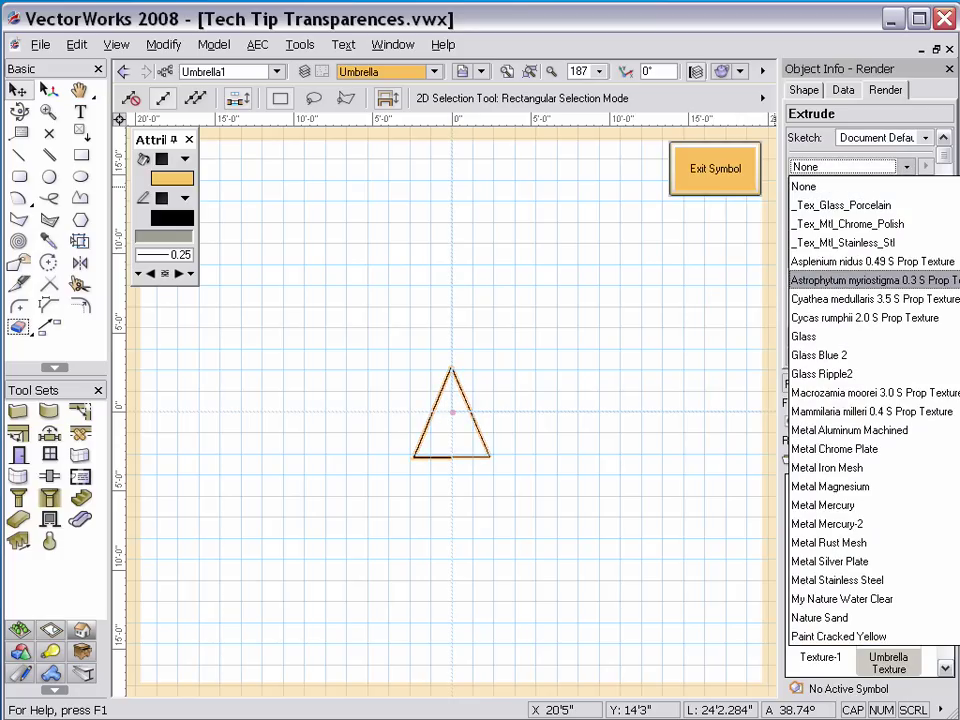
{"action": "scroll", "coordinate": [870, 392], "scroll_direction": "down", "scroll_amount": 6}
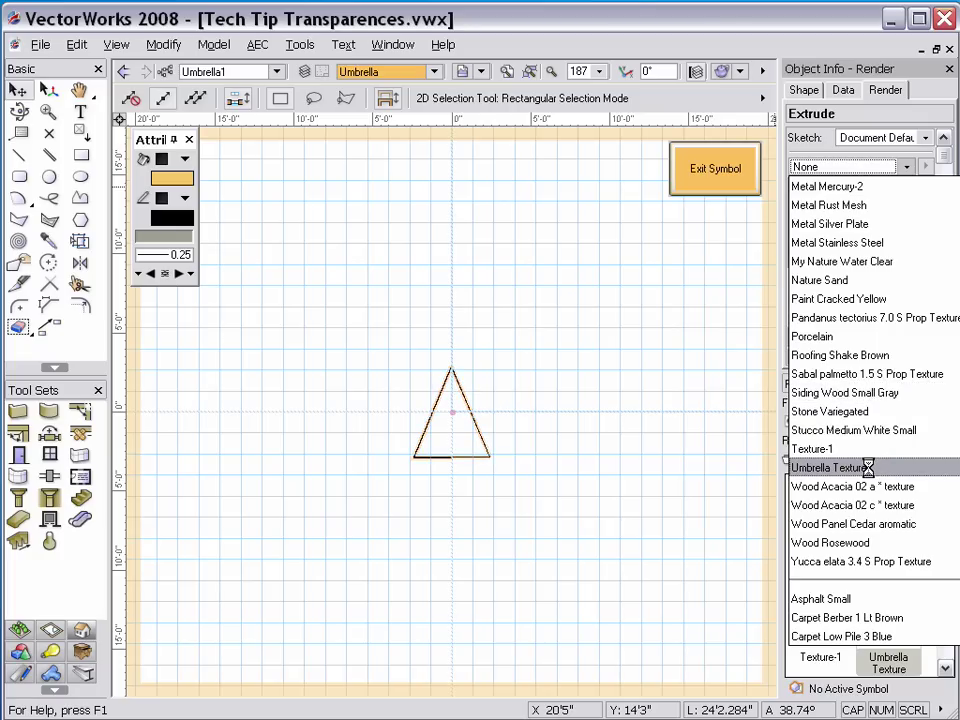
{"action": "left_click", "coordinate": [810, 467]}
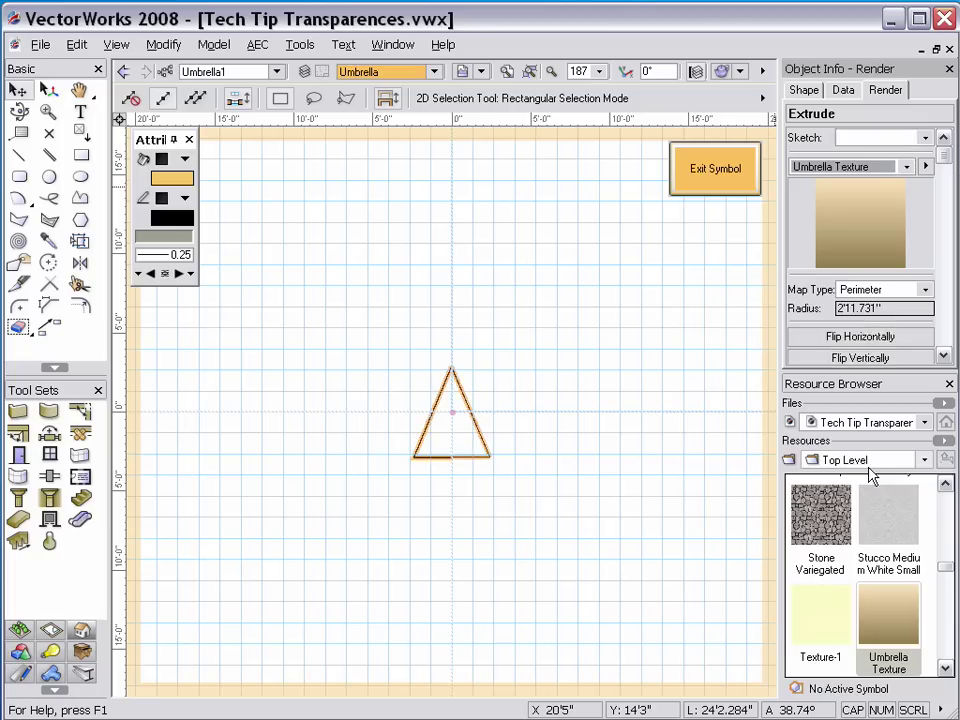
{"action": "left_click", "coordinate": [712, 175]}
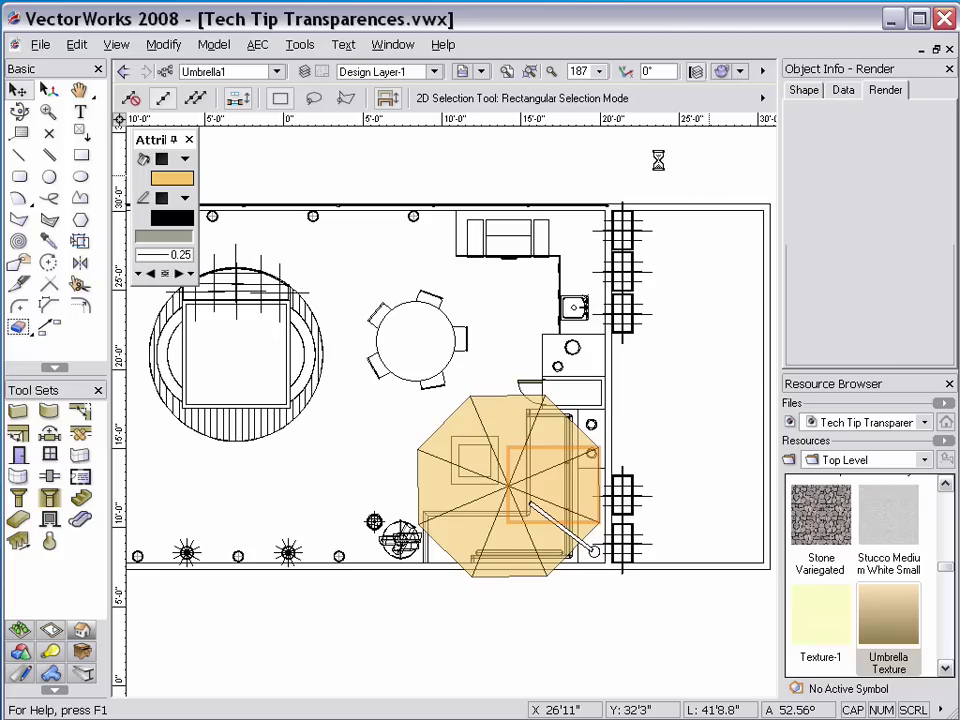
- Switch to the saved view Umbrella Perspective and render it in Final Quality RenderWorks with nothing selected
{"action": "left_click", "coordinate": [481, 73]}
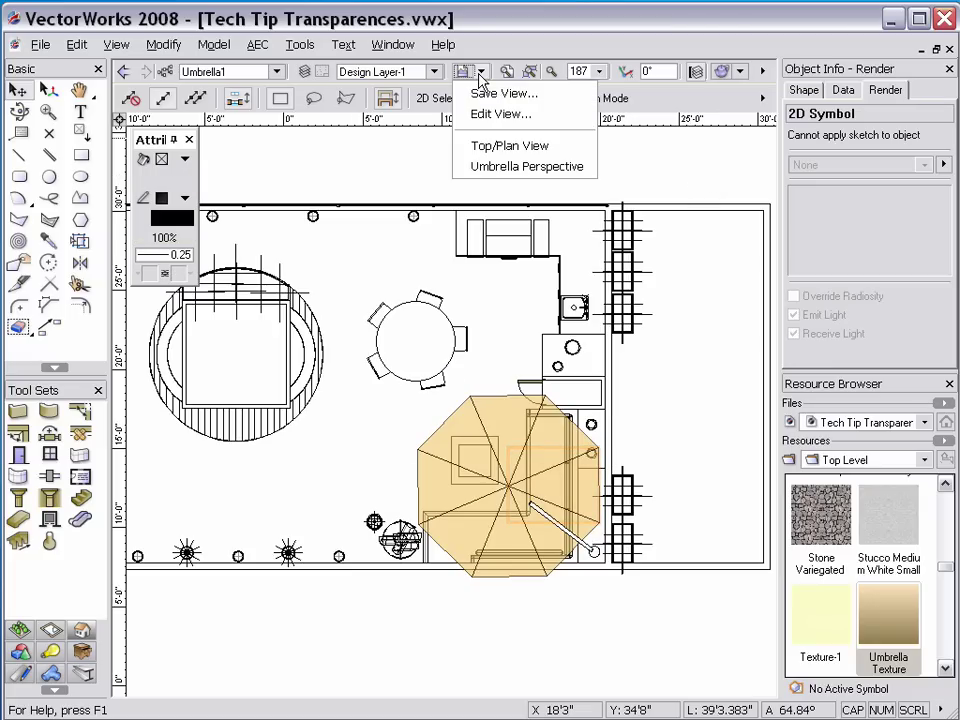
{"action": "left_click", "coordinate": [470, 167]}
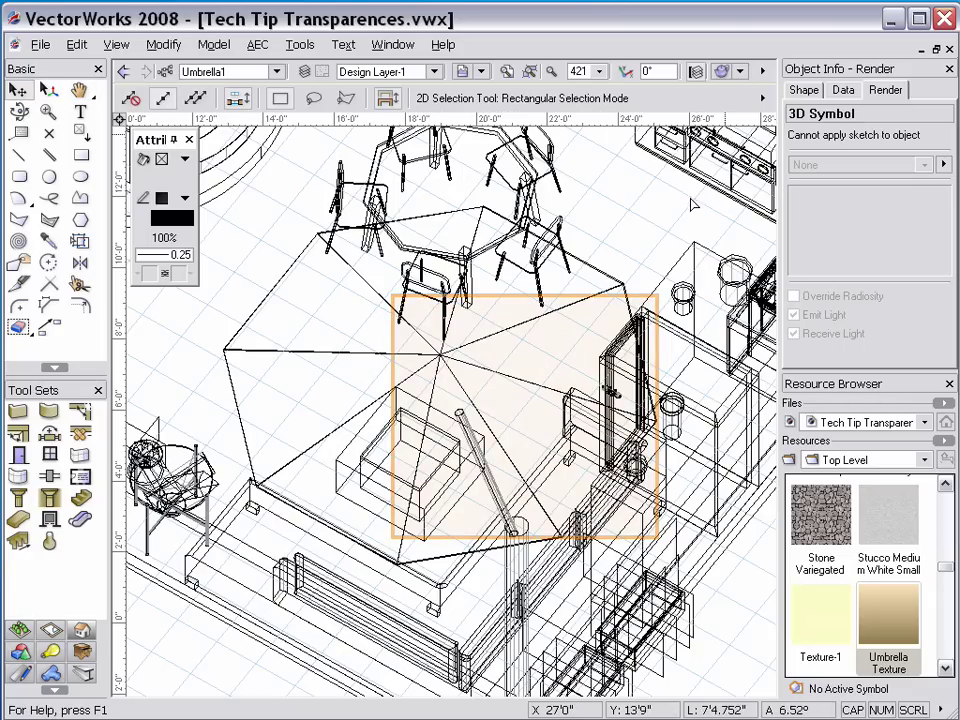
{"action": "left_click", "coordinate": [677, 228]}
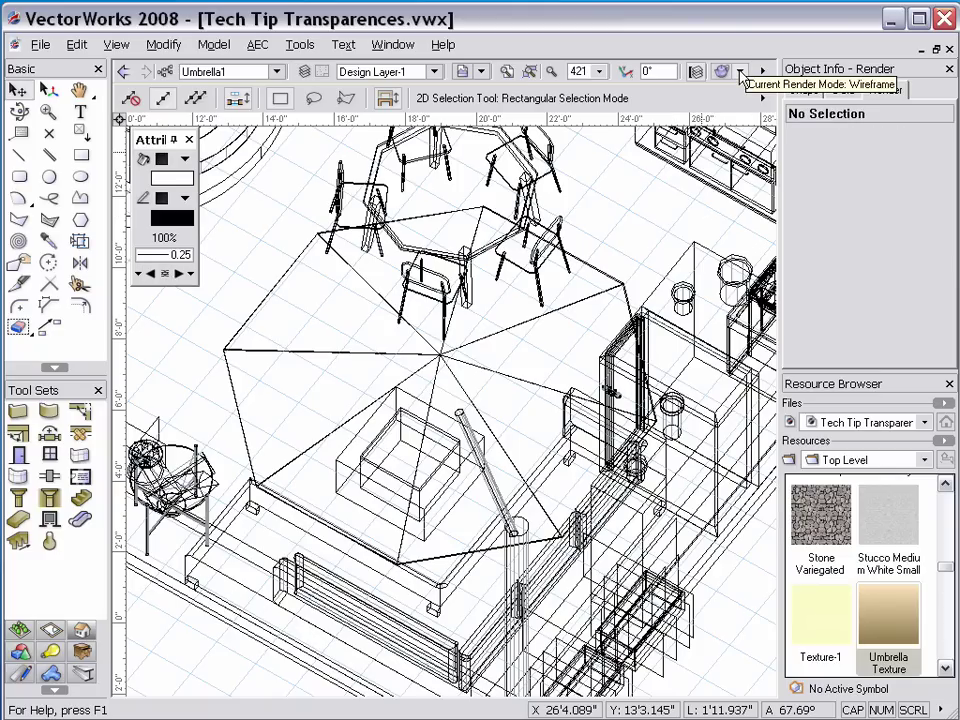
{"action": "left_click", "coordinate": [740, 71]}
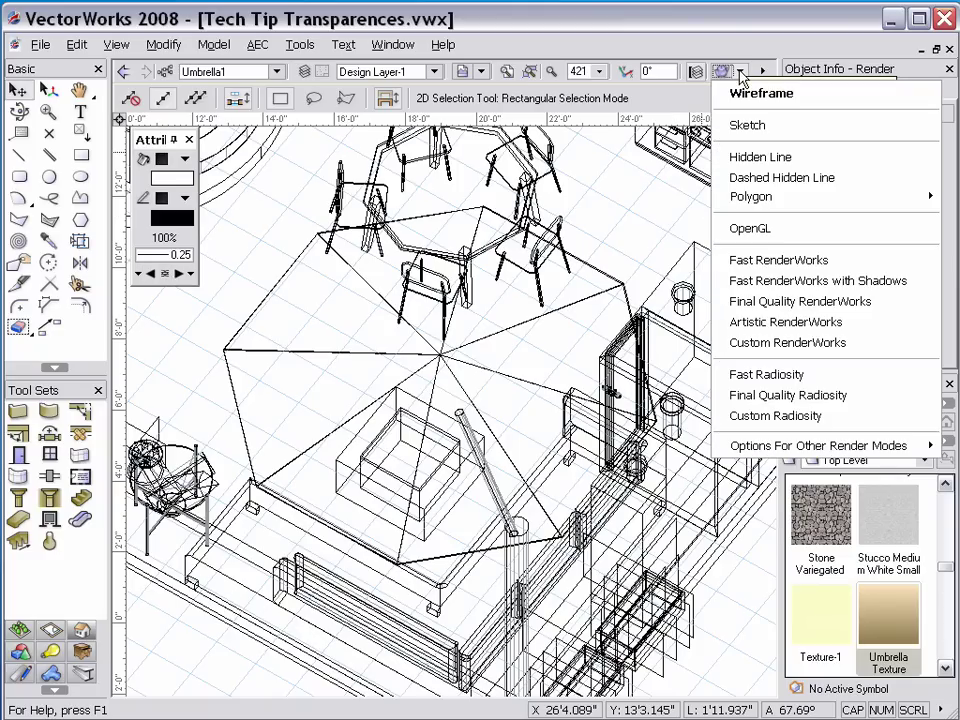
{"action": "left_click", "coordinate": [731, 312]}
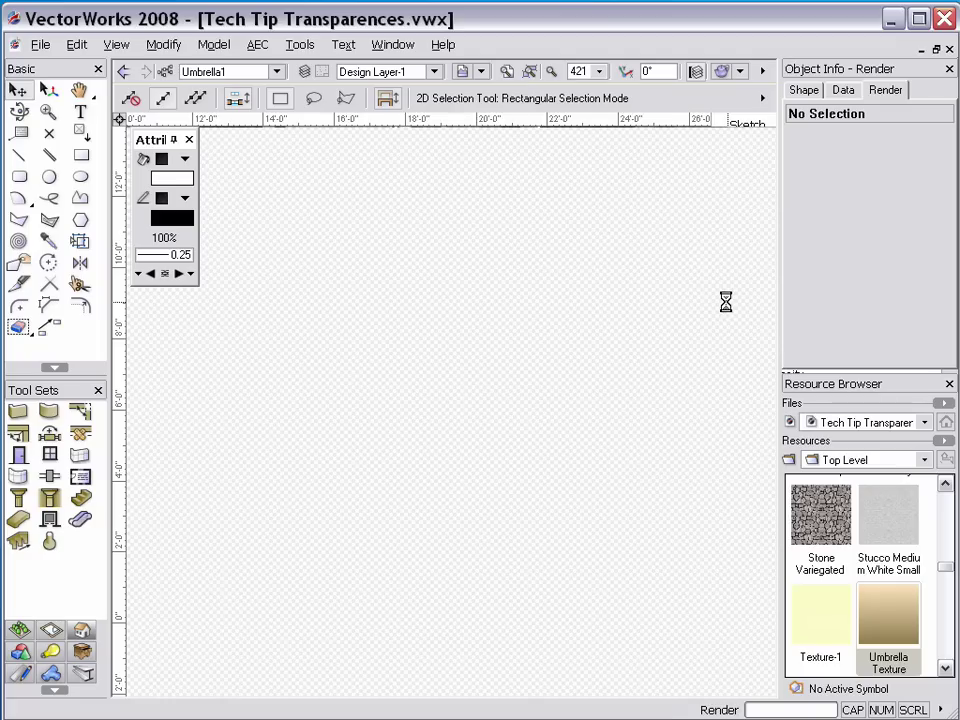